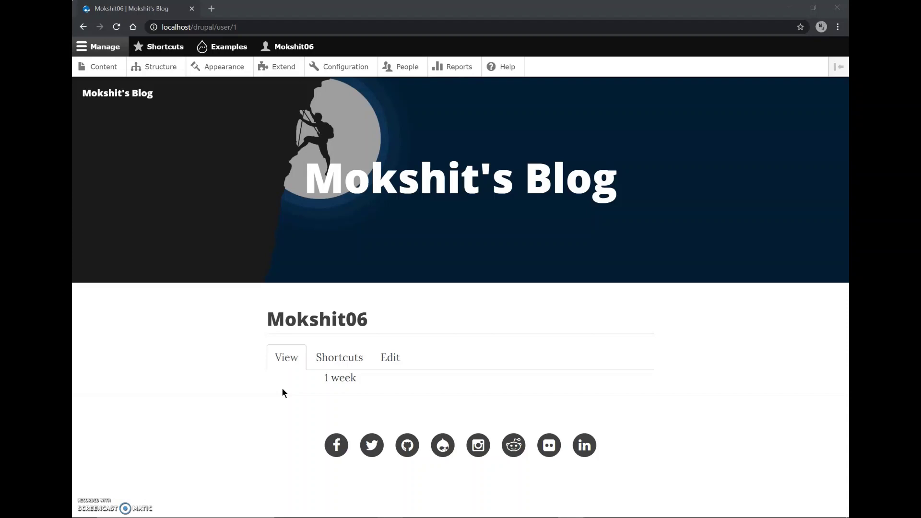
Step: Open drupal.org in a new browser tab next to the site's profile page
left_click(211, 357)
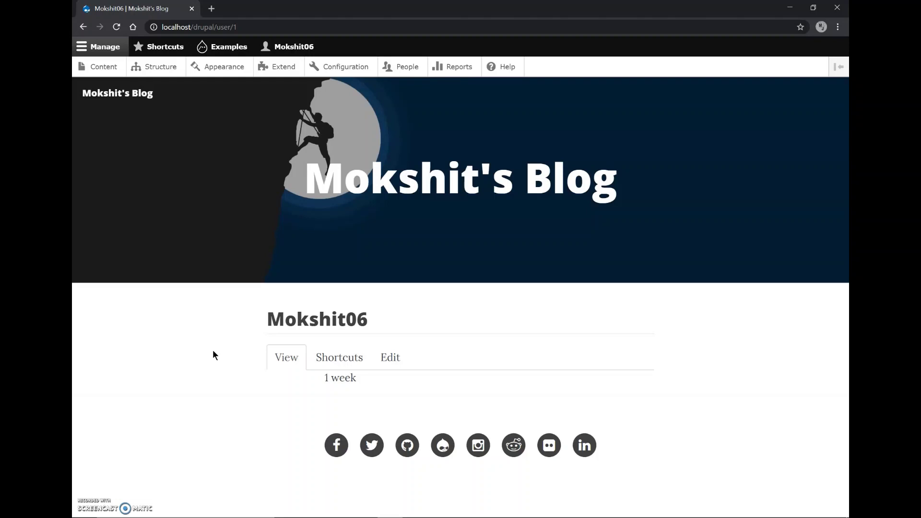
key("ctrl+t")
type("drupal.org")
key("Return")
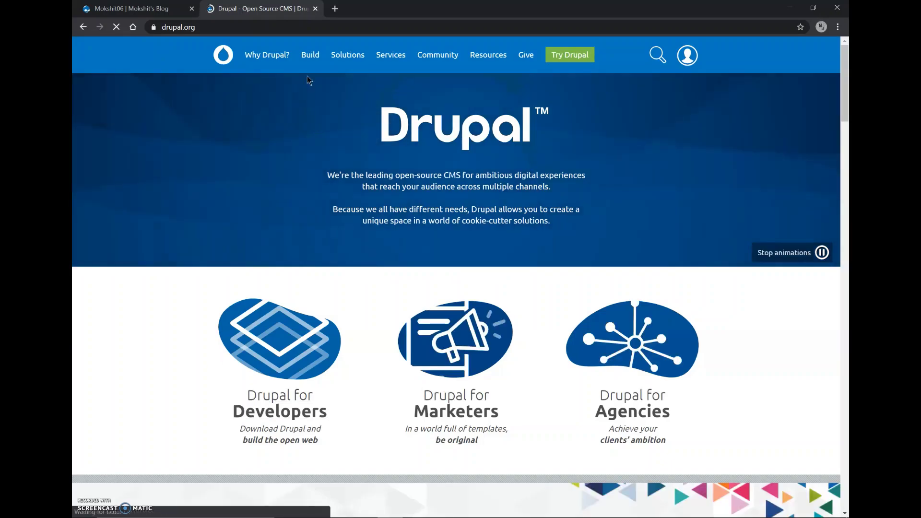
Step: Search the drupal.org module listing for 'geolocation'
mouse_move(311, 68)
left_click(314, 187)
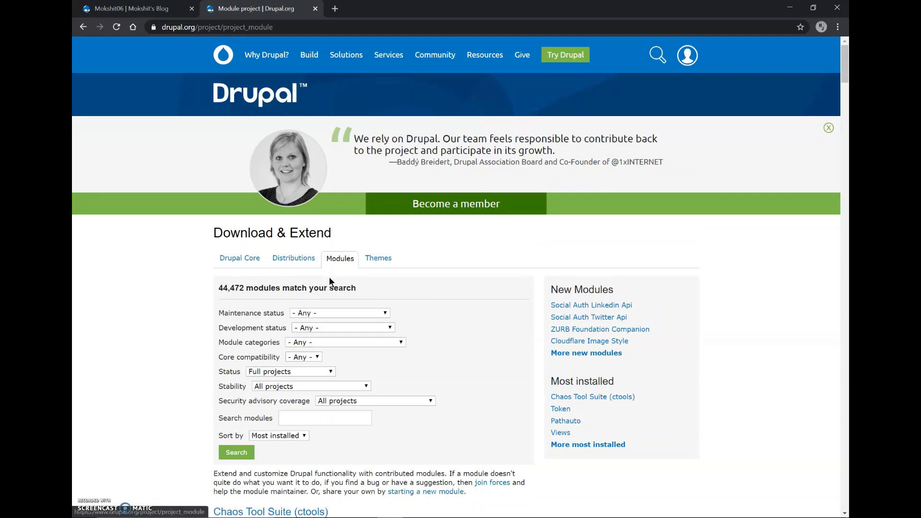
scroll(329, 278, "down", 2)
left_click(315, 313)
type("geoloxa")
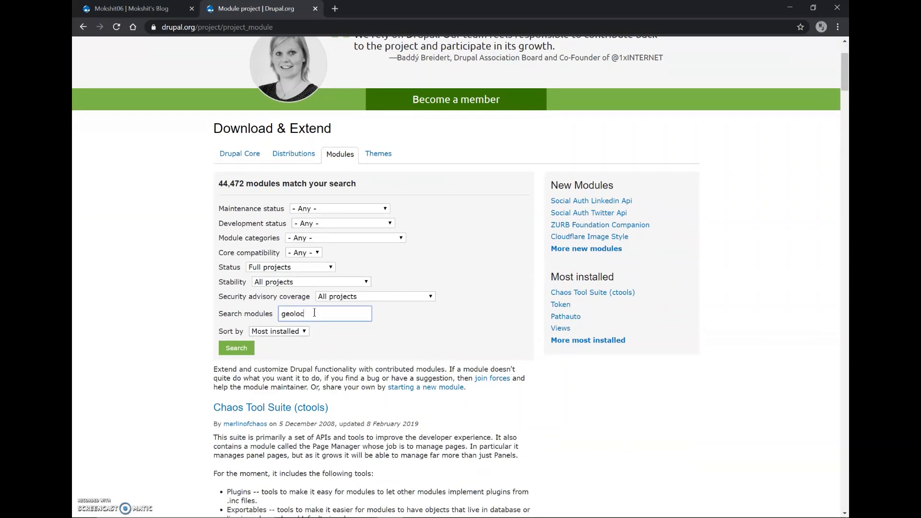
type("ation")
key("Return")
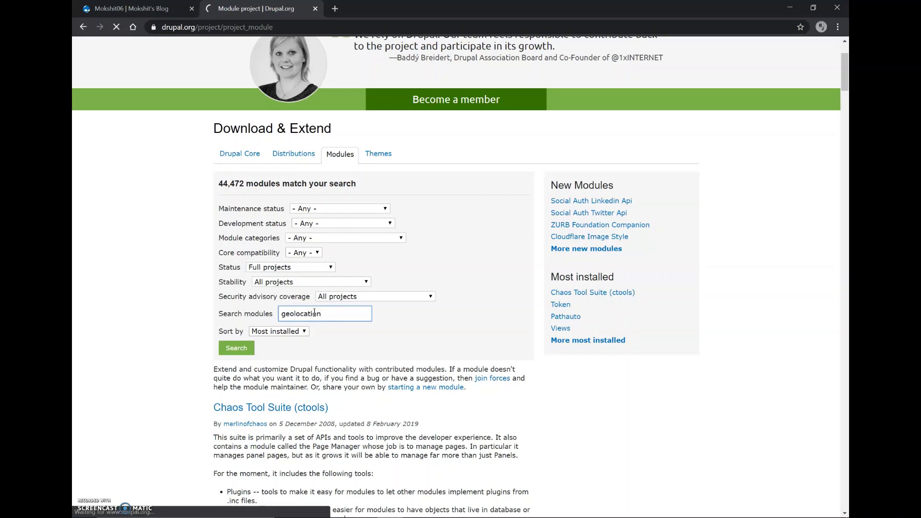
left_click(235, 349)
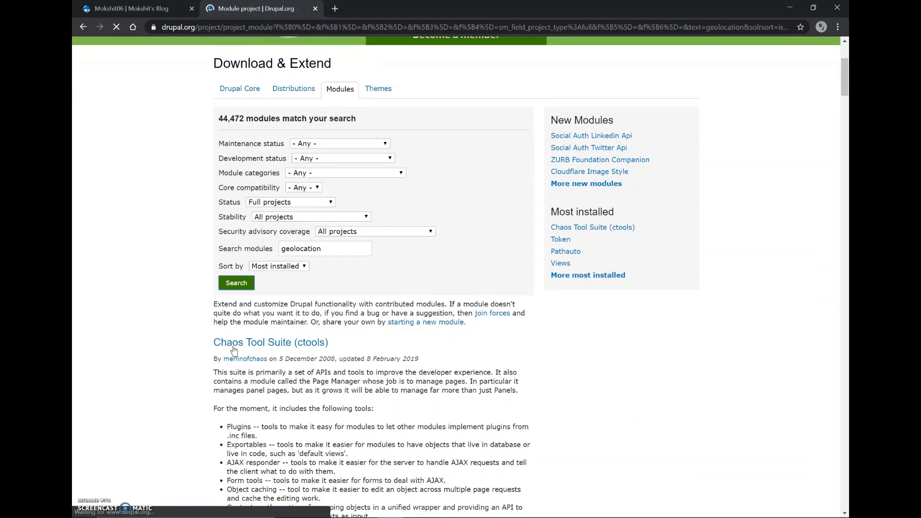
scroll(315, 327, "down", 10)
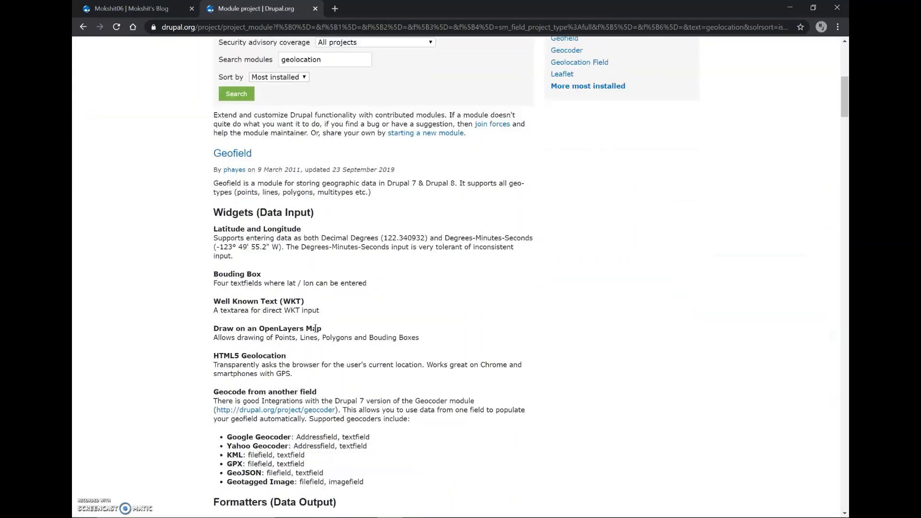
scroll(315, 328, "down", 10)
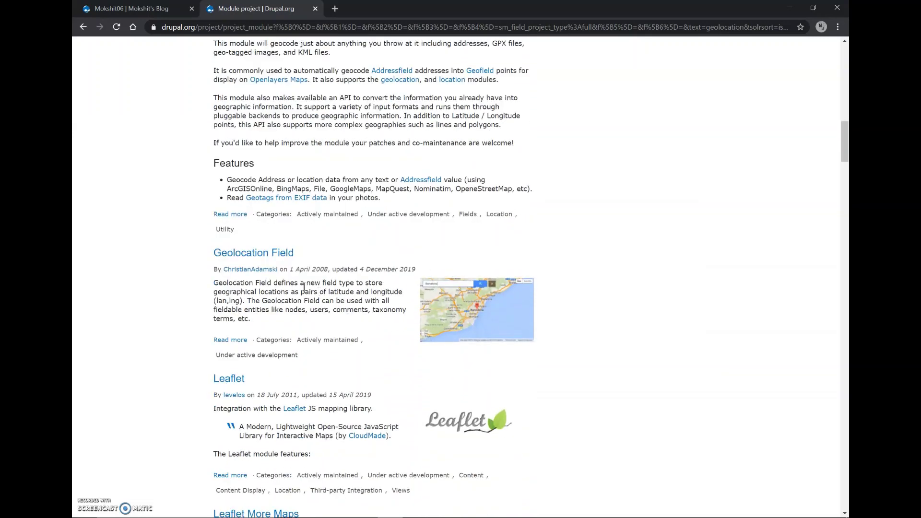
Step: Open the Geolocation Field project's downloads, then go back to the site's Extend page
left_click(290, 255)
scroll(343, 338, "down", 5)
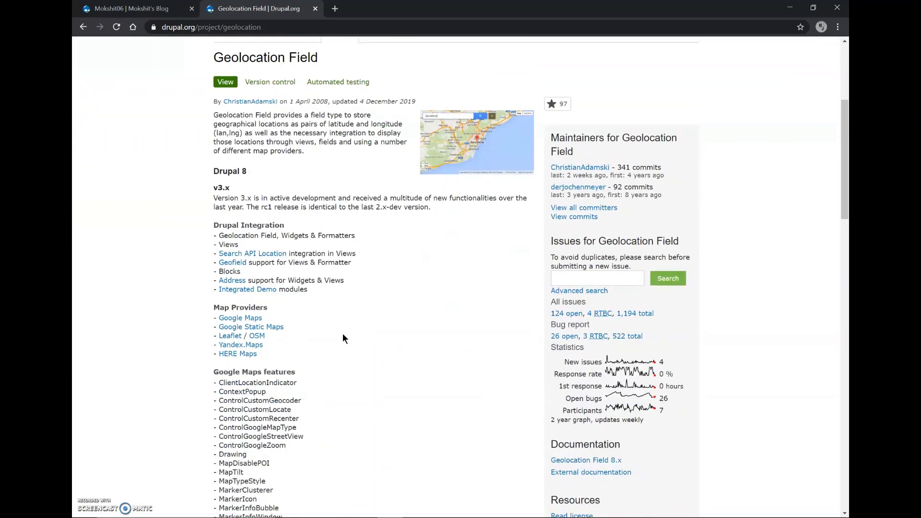
scroll(343, 335, "down", 20)
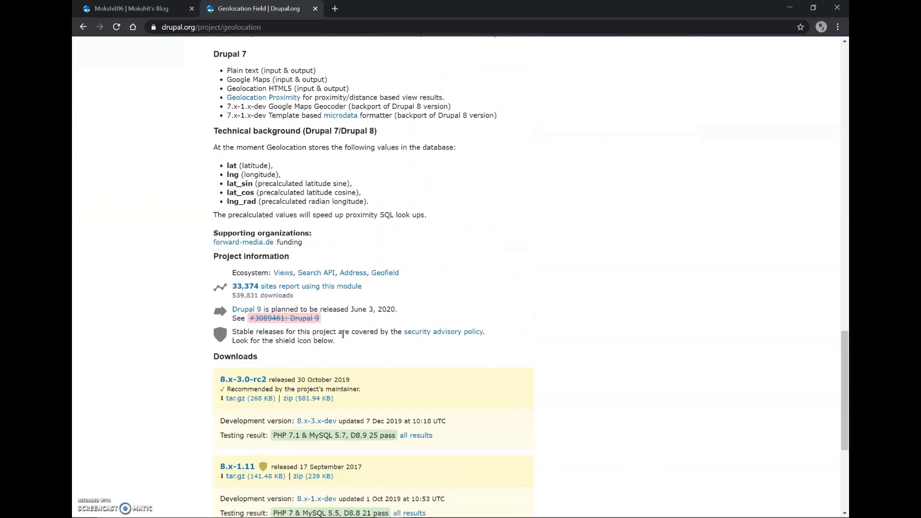
scroll(343, 335, "down", 1)
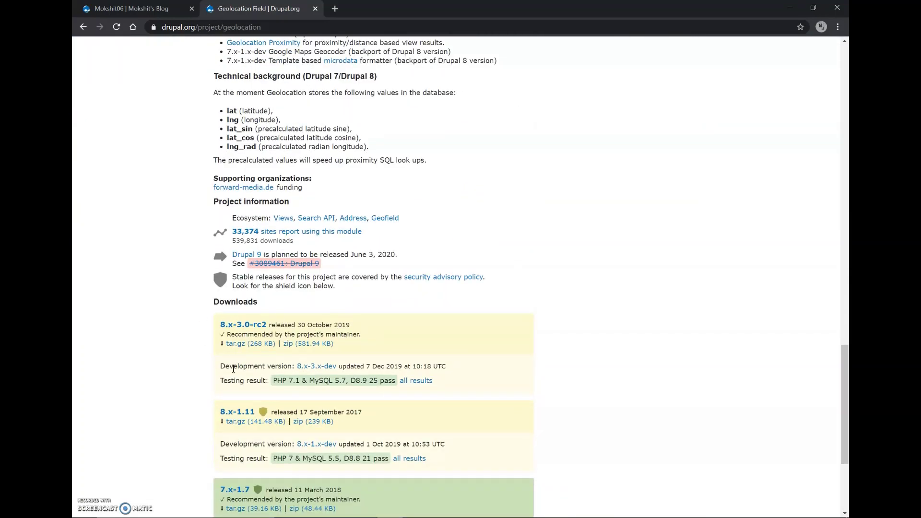
scroll(268, 354, "down", 1)
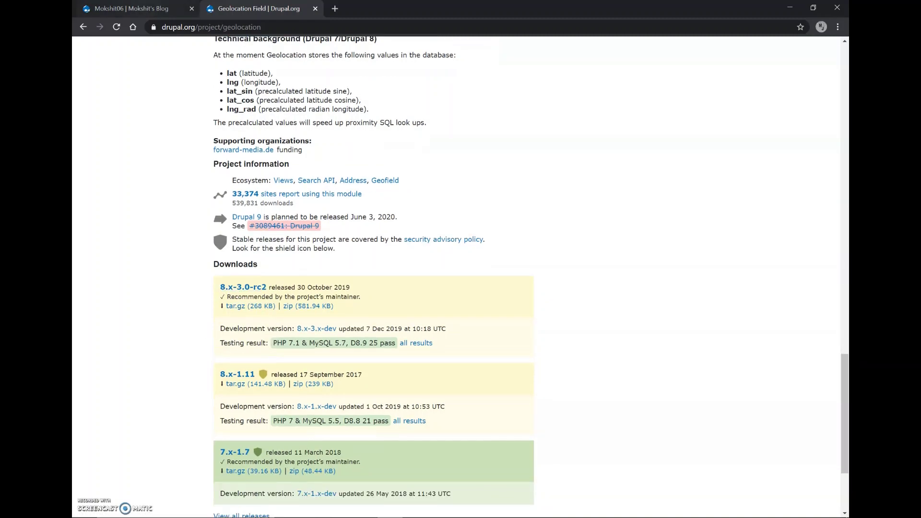
key("ctrl+shift+Tab")
left_click(261, 68)
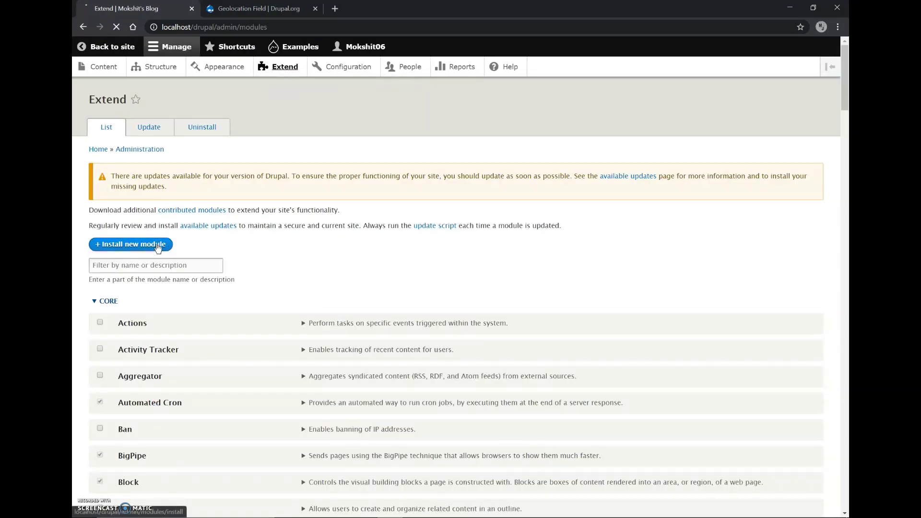
Step: Copy the 8.x-3.0-rc2 tar.gz download link from the Geolocation Field project page
left_click(158, 246)
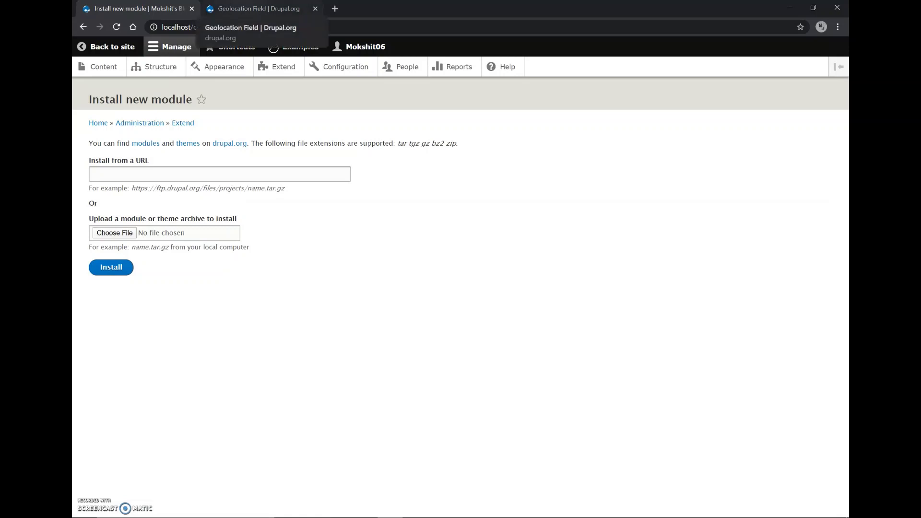
left_click(259, 8)
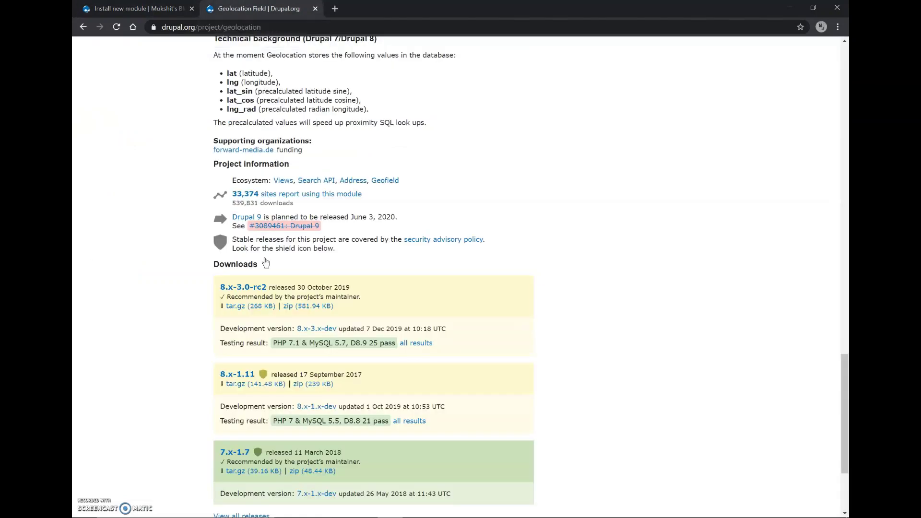
right_click(249, 305)
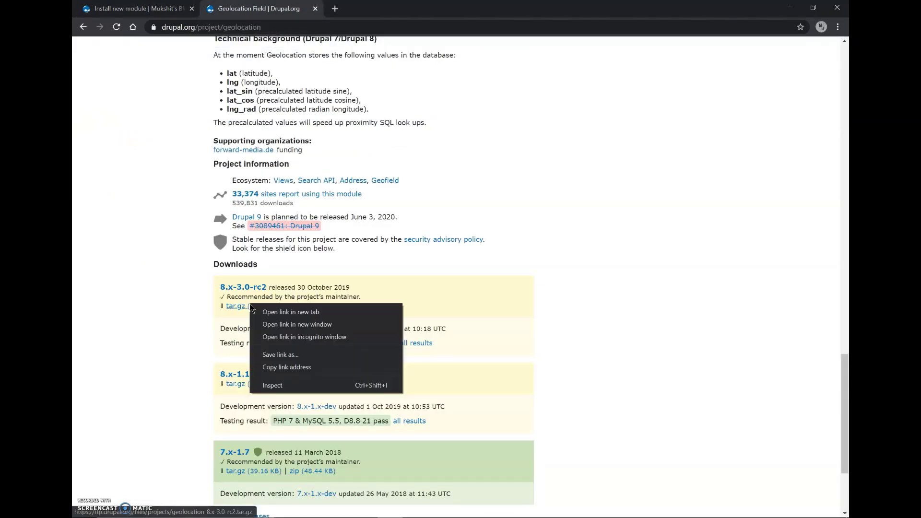
left_click(291, 367)
Step: Install the module by pasting the tar.gz address into Install from a URL
right_click(134, 7)
left_click(82, 5)
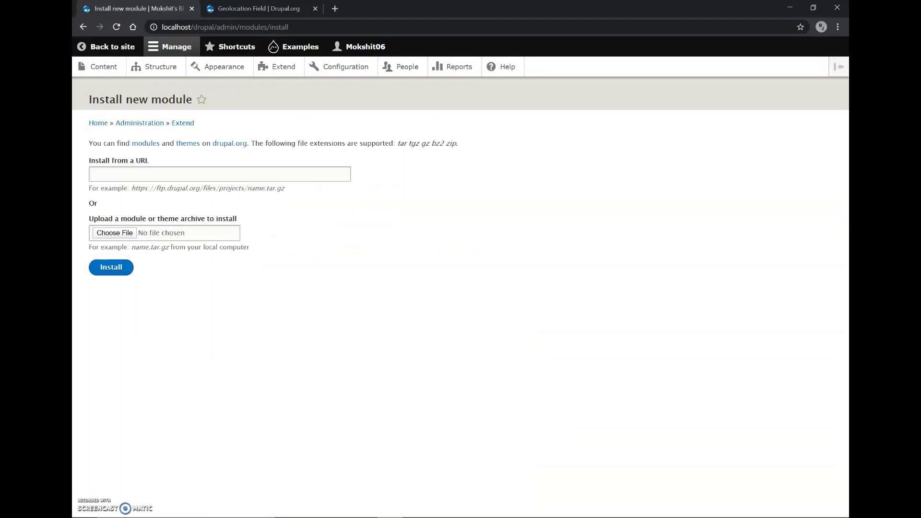
left_click(176, 175)
key("ctrl+v")
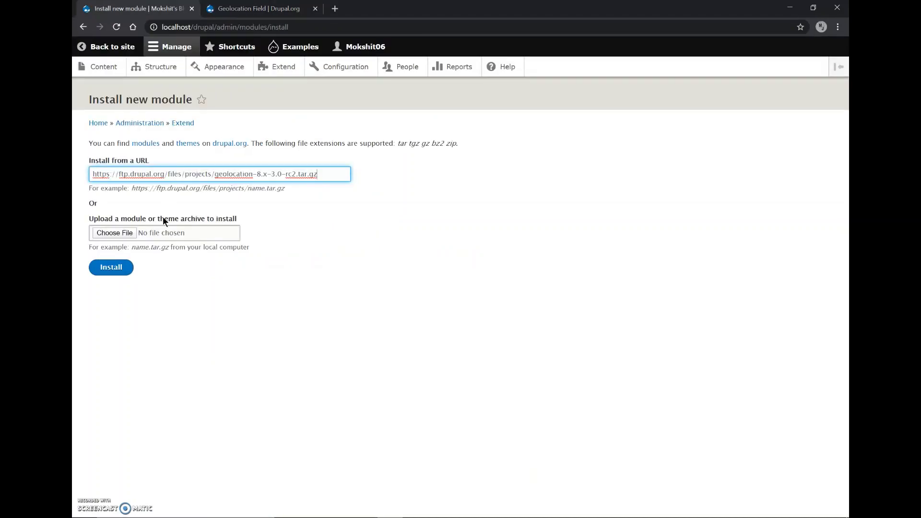
left_click(120, 271)
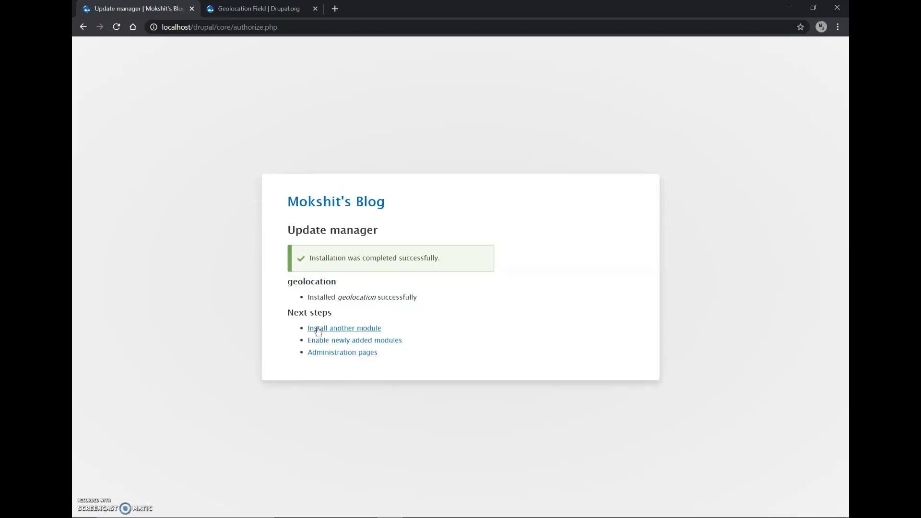
left_click(339, 340)
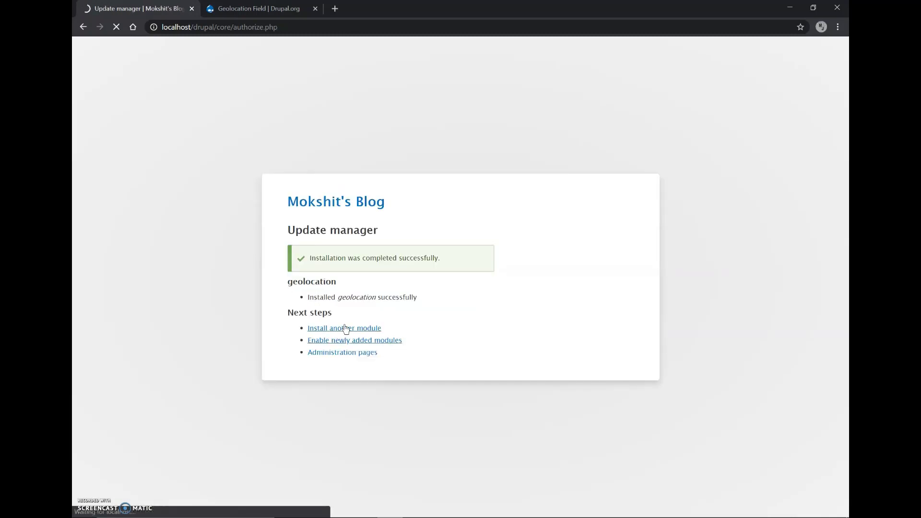
Step: Enable Geolocation, Demo, Google Maps API and Google Places API modules
scroll(334, 288, "down", 8)
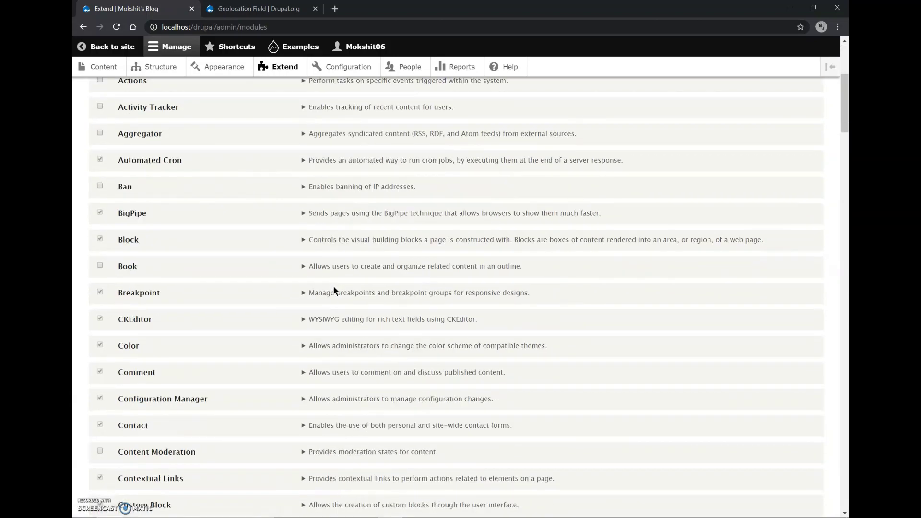
scroll(334, 288, "down", 18)
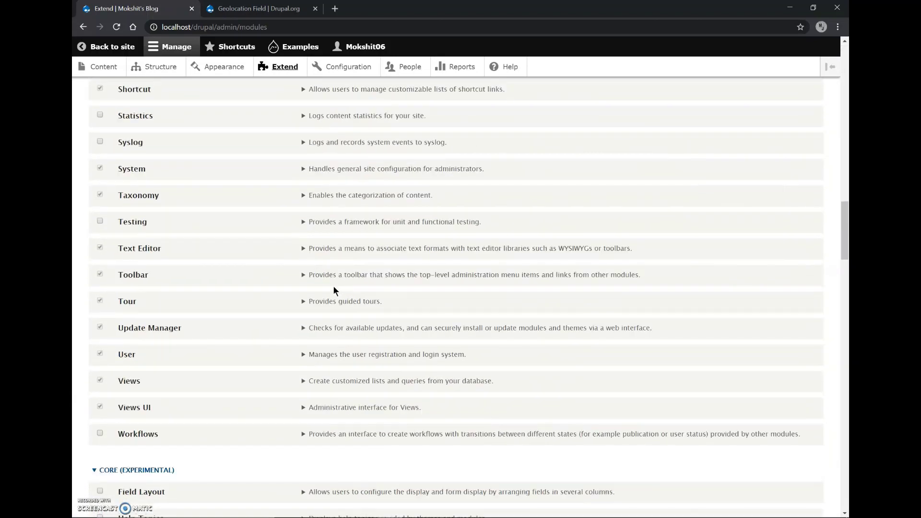
scroll(333, 286, "down", 20)
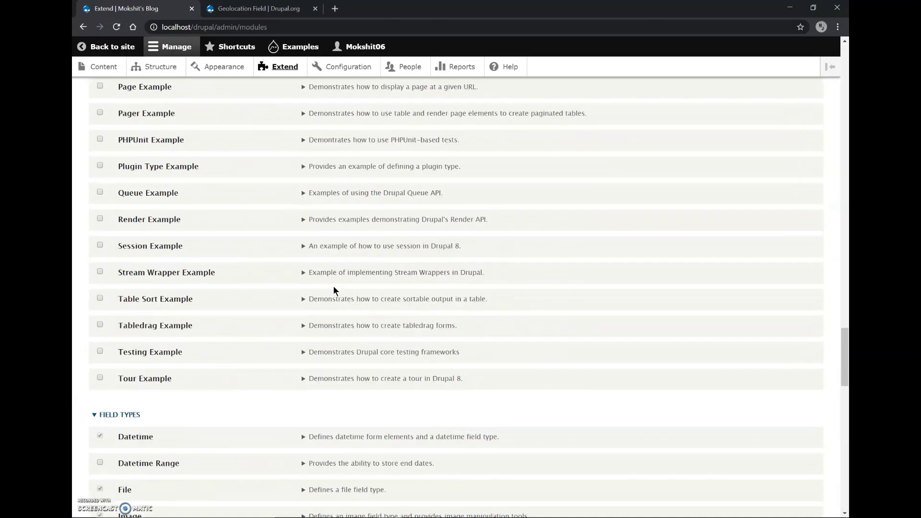
scroll(333, 286, "down", 9)
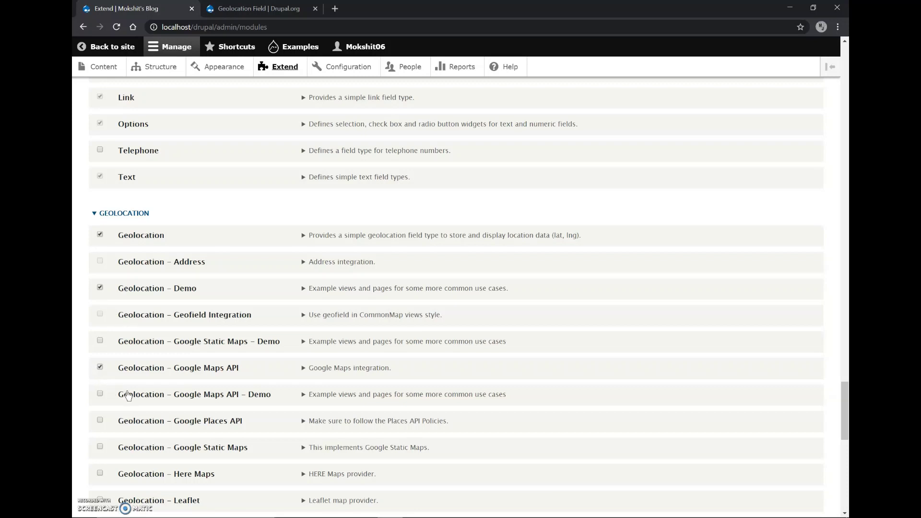
left_click(99, 420)
scroll(145, 405, "down", 2)
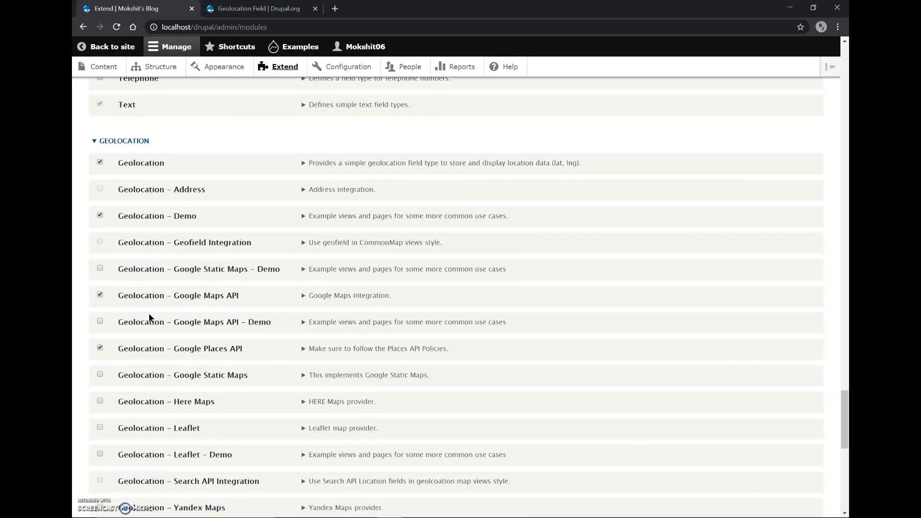
scroll(147, 314, "down", 10)
left_click(122, 462)
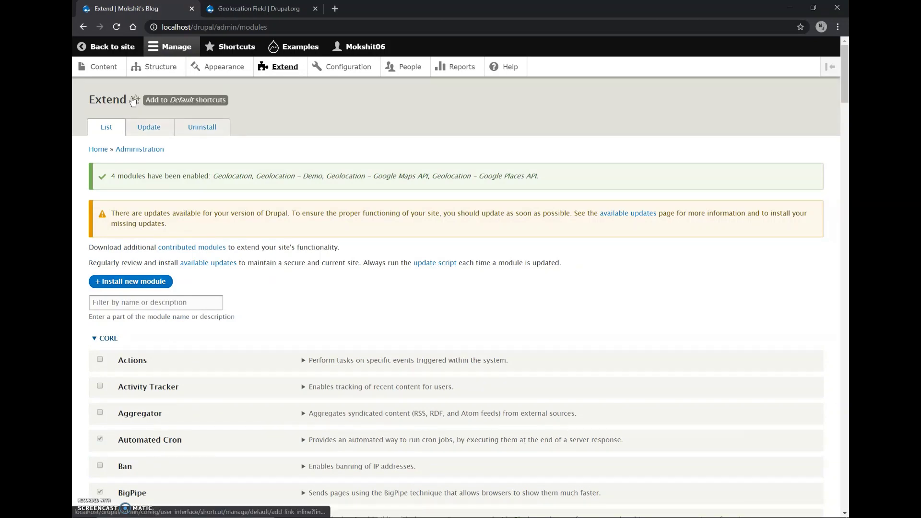
Step: Open Manage display for the Geolocation Demo – Default Article content type via Structure > Content types
left_click(116, 44)
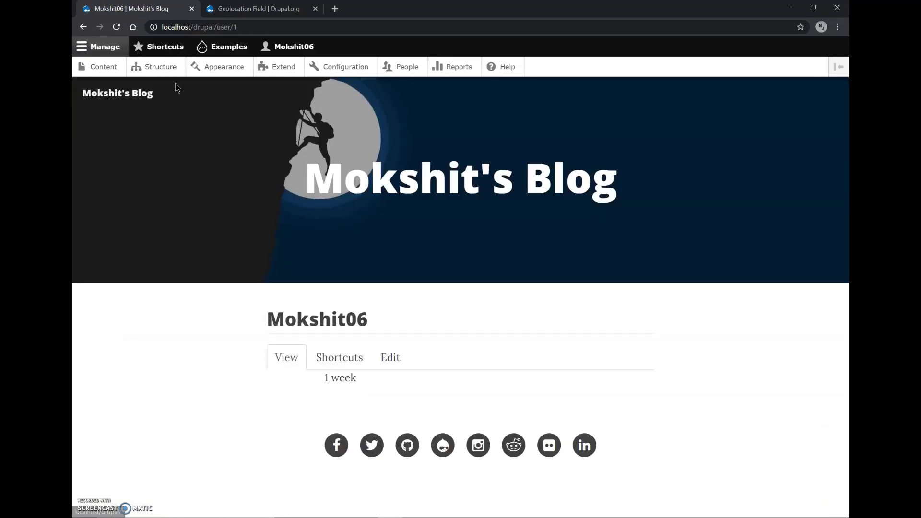
left_click(161, 70)
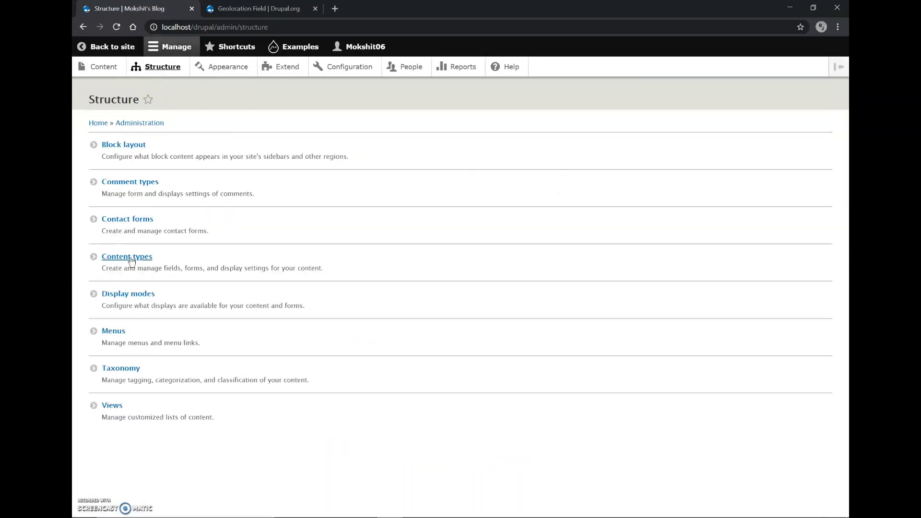
left_click(131, 259)
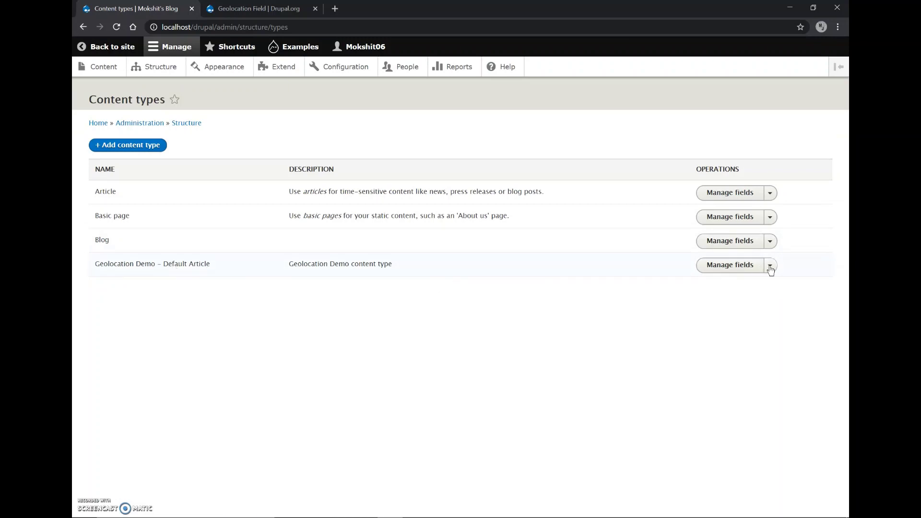
left_click(742, 267)
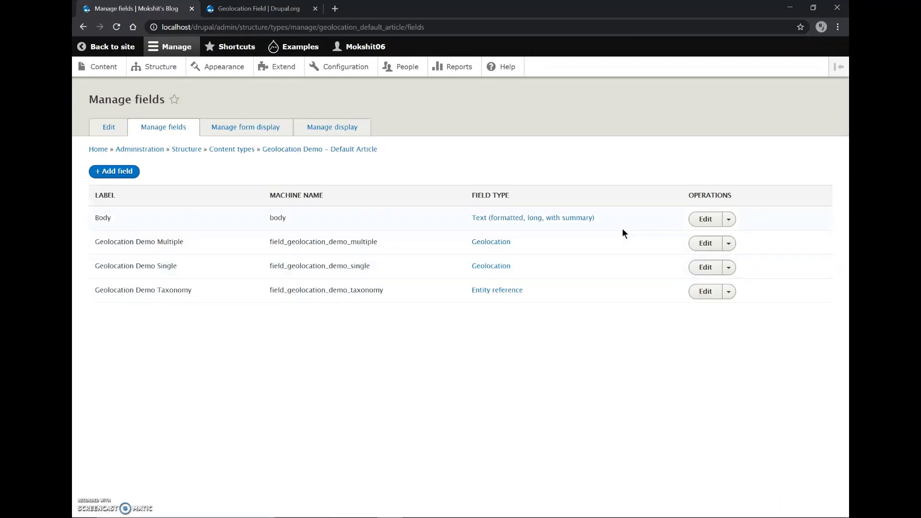
left_click(356, 127)
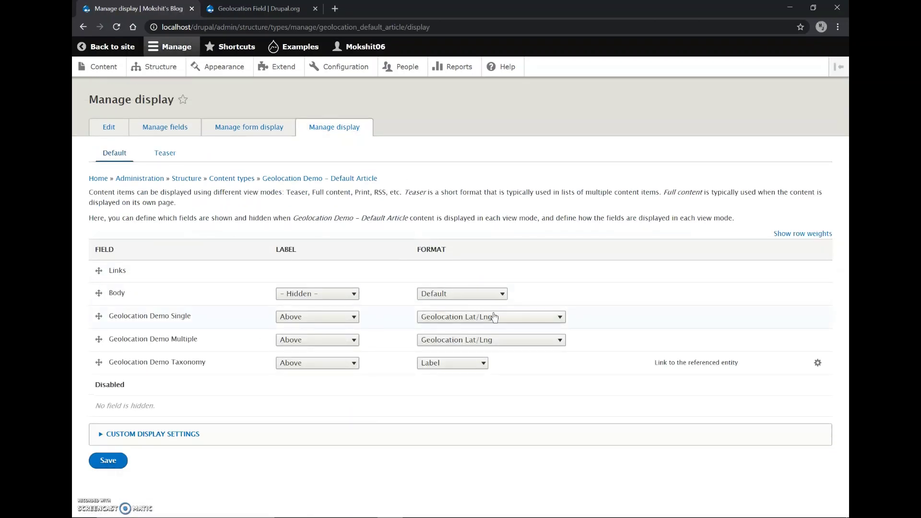
Step: Set Geolocation Demo Single and Multiple to 'Geolocation Formatter - Map' and save
left_click(494, 318)
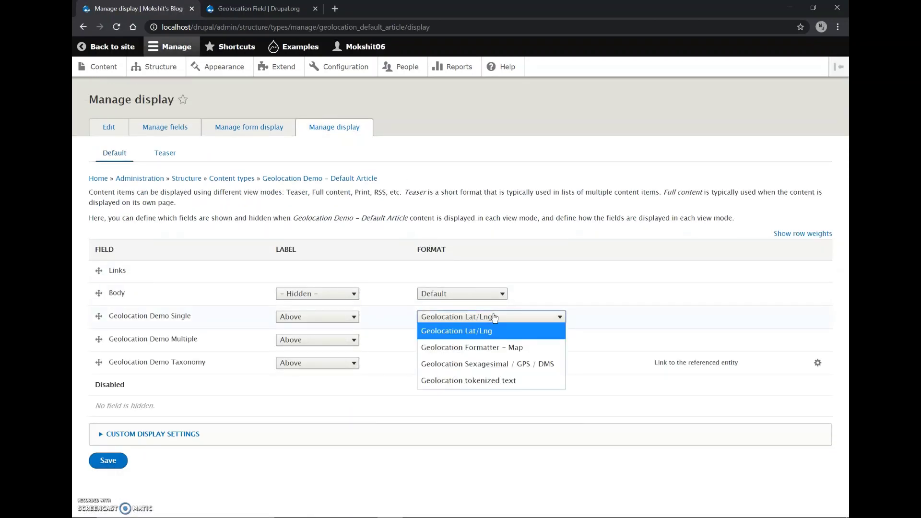
left_click(475, 347)
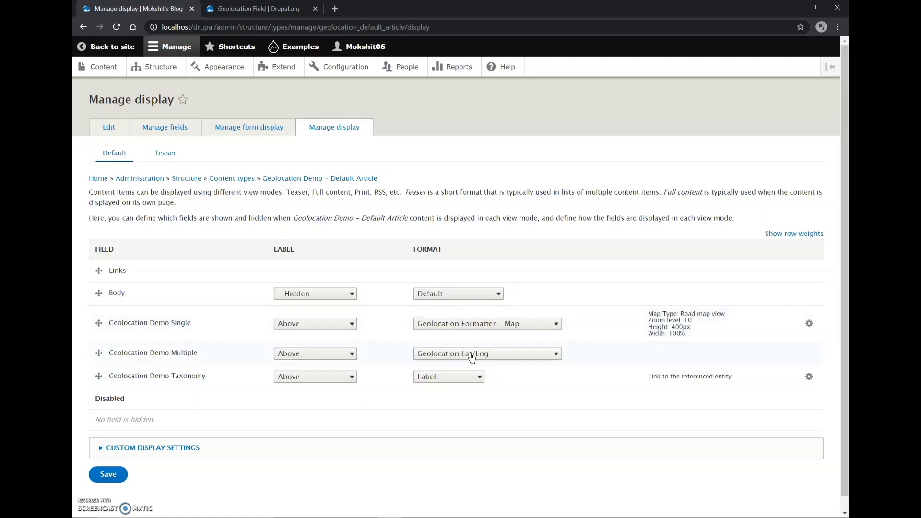
left_click(474, 357)
left_click(468, 386)
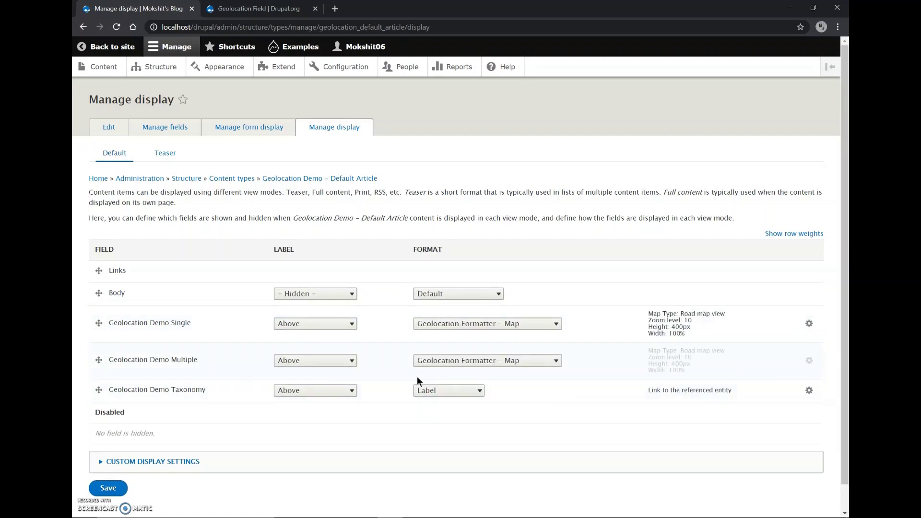
left_click(117, 491)
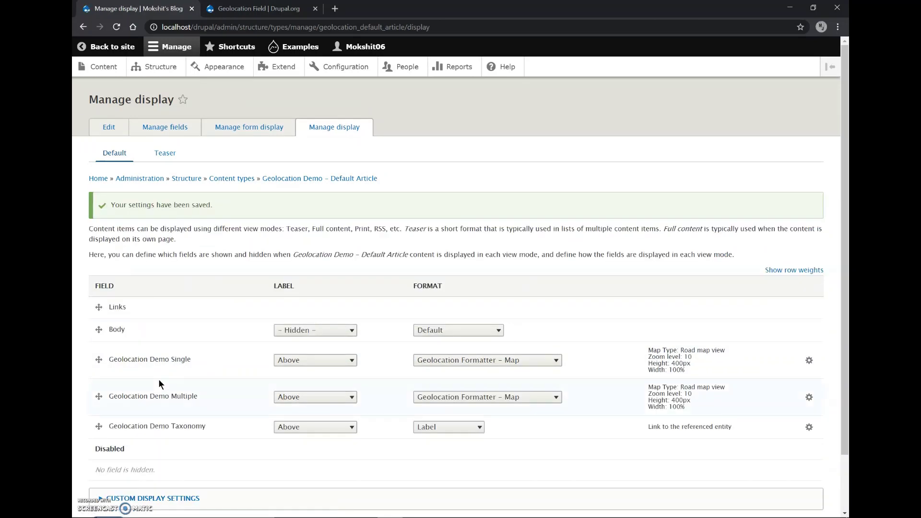
Step: Add new content of type Geolocation Demo – Default Article from the Content page
left_click(111, 50)
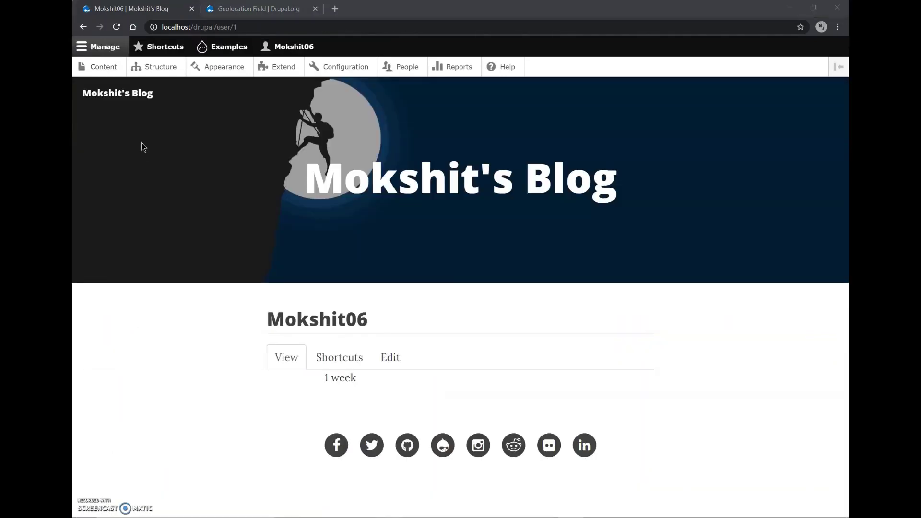
left_click(94, 66)
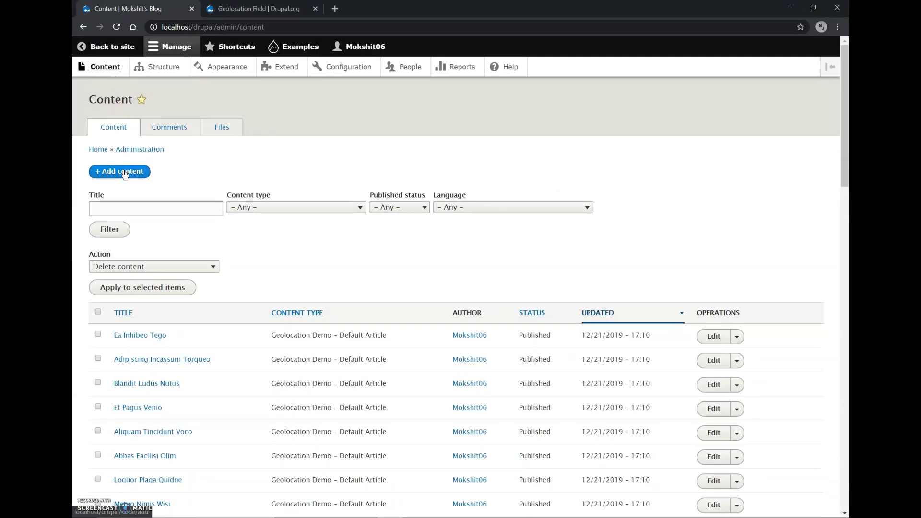
left_click(124, 173)
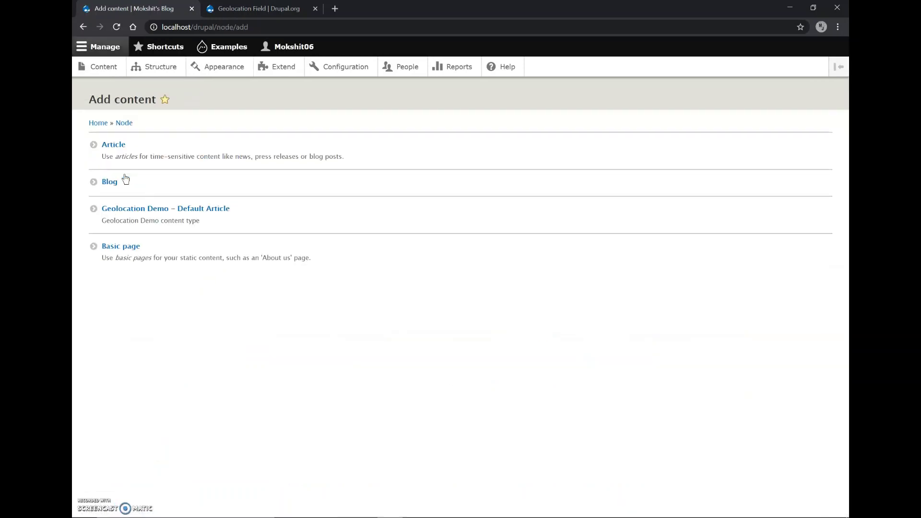
left_click(138, 211)
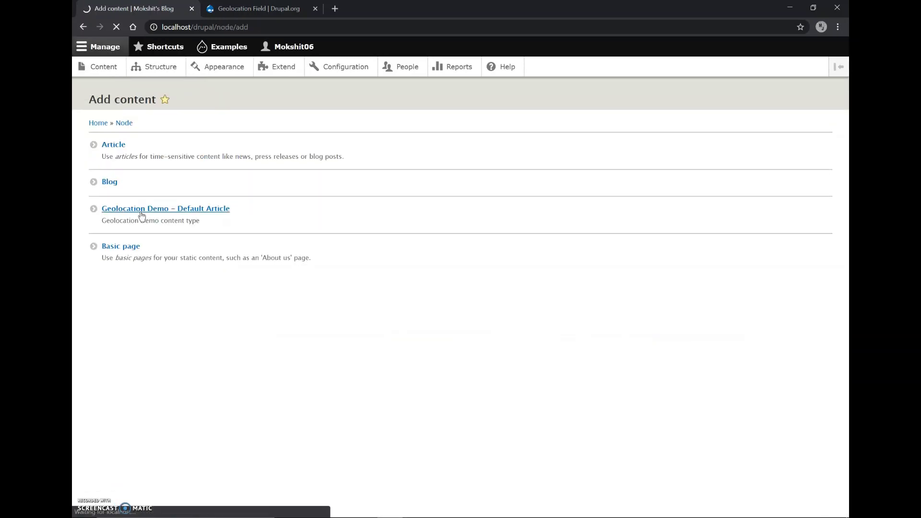
Step: Title the article 'Adding Geolocation Module to Drupal Website', fixing the typo
left_click(178, 161)
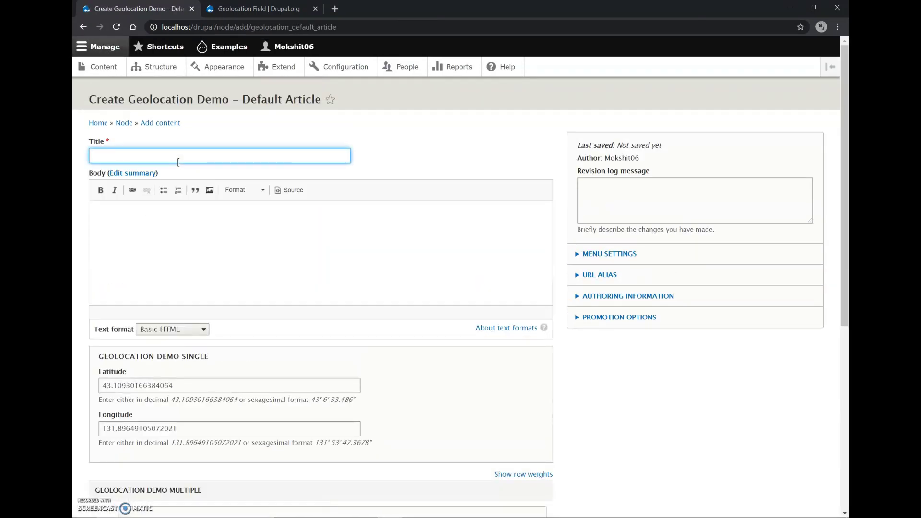
type("Adding ")
type("Geoloc")
type("ation M")
type("odi")
type("ule")
type(" to ")
type("Drupal W")
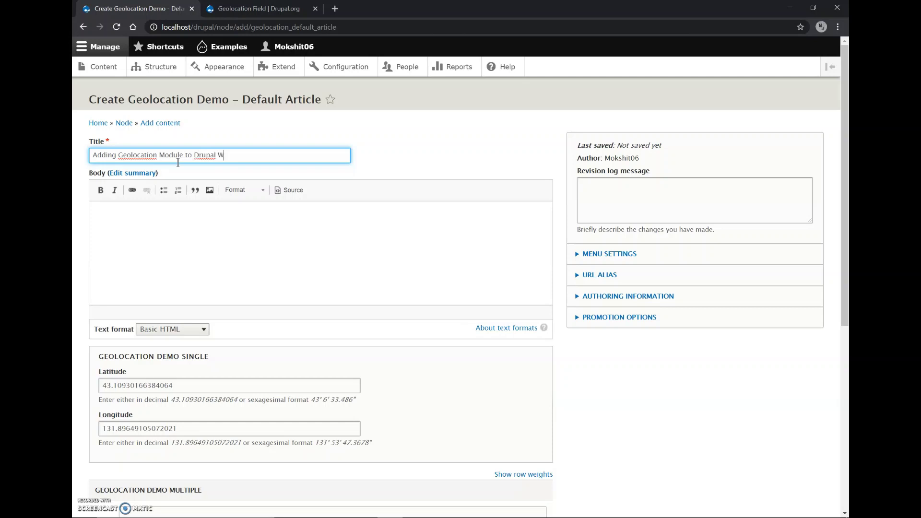
type("ebiste")
key("BackSpace")
key("BackSpace")
key("BackSpace")
type("site")
Step: Write a body intro about adding the Geolocation Module to a Drupal 8 website
left_click(163, 214)
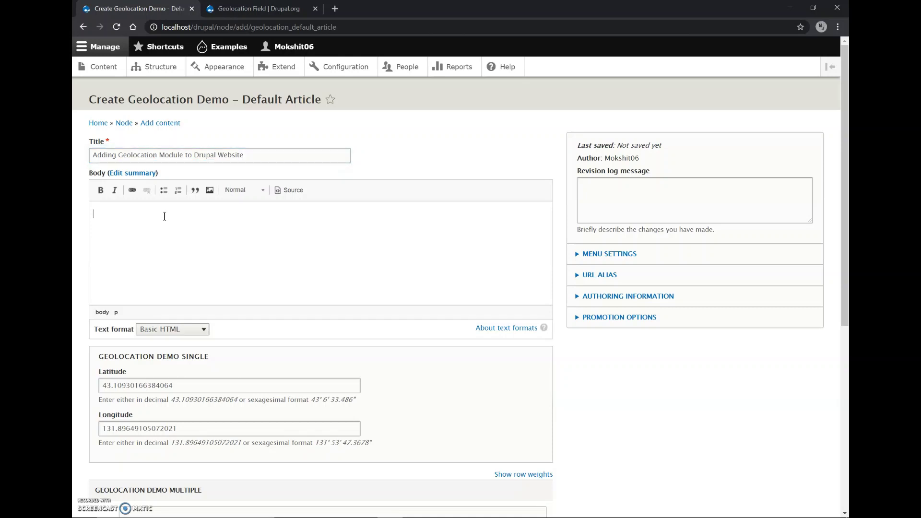
type("IN this blog I'll be add")
type("ing Geoloca")
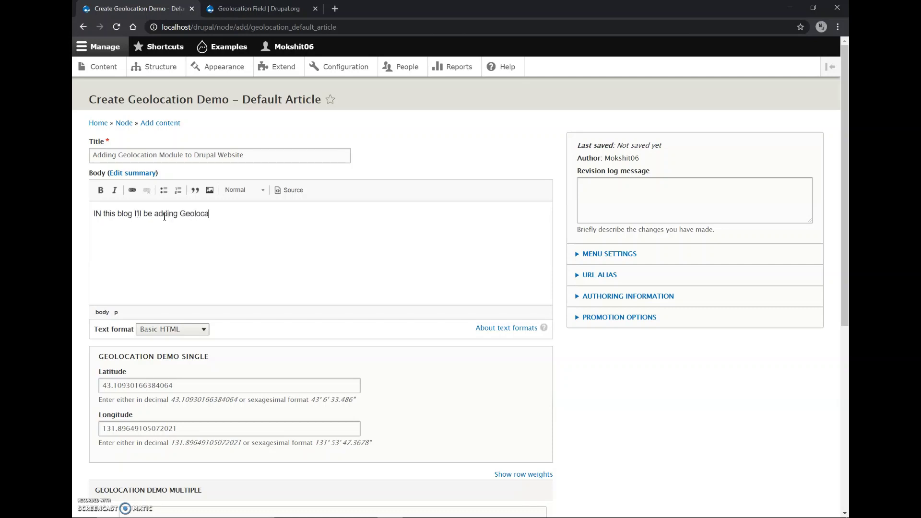
type("tion Module to Drupal 8 W")
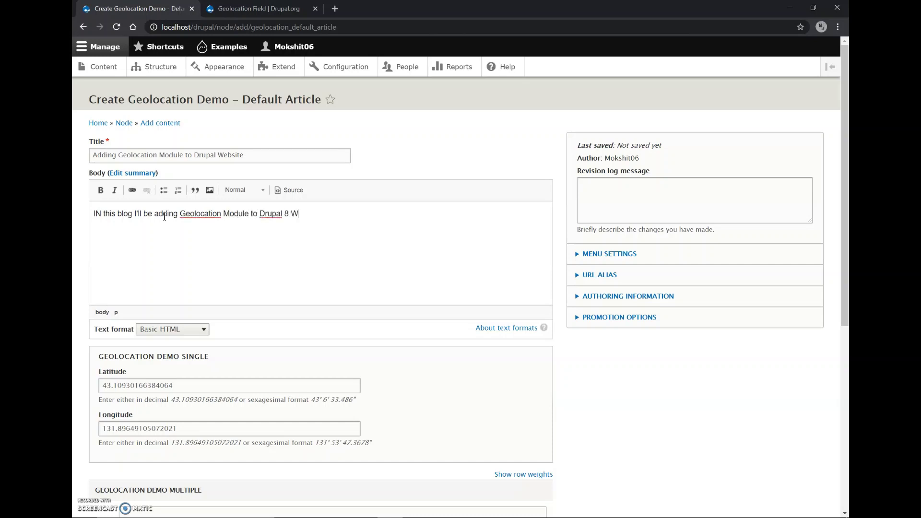
type("ebsite.")
Step: Replace the Geolocation Demo Single defaults with latitude 28 and longitude 77
scroll(238, 225, "down", 1)
scroll(238, 225, "up", 1)
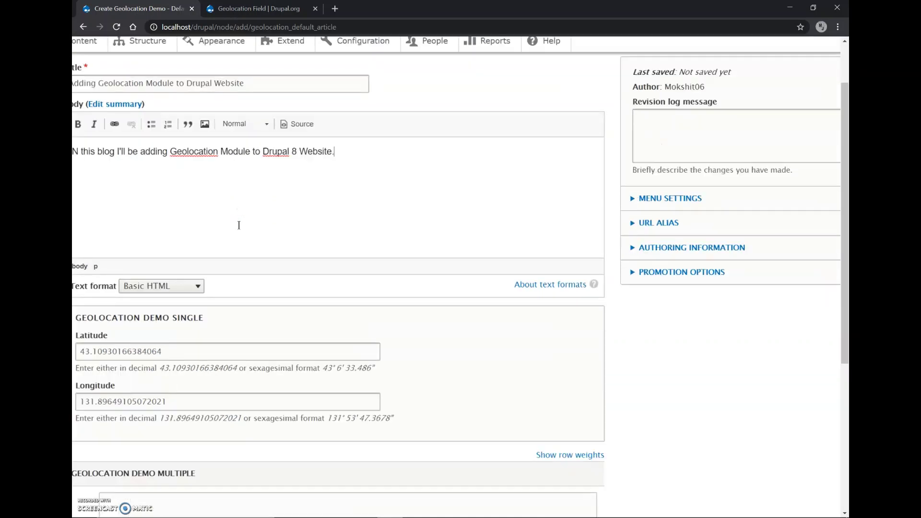
scroll(239, 225, "down", 1)
scroll(239, 225, "down", 2)
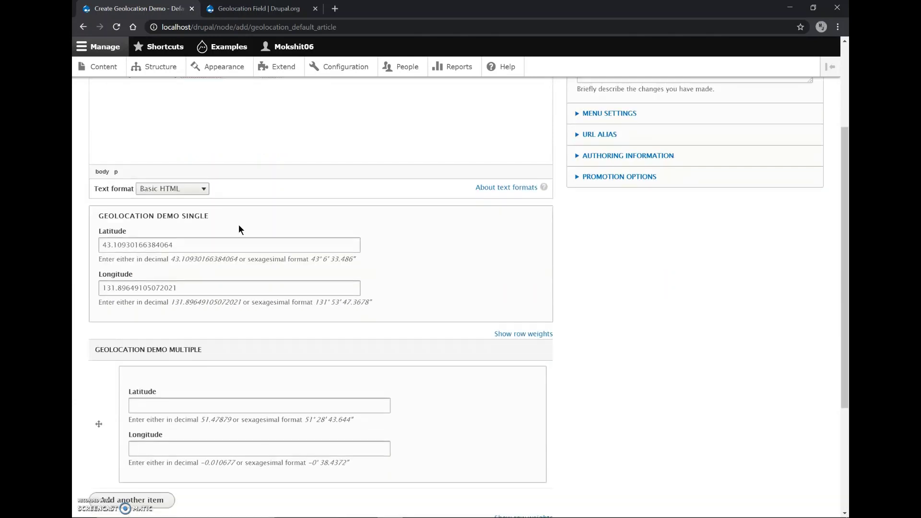
left_click(204, 244)
key("ctrl+a")
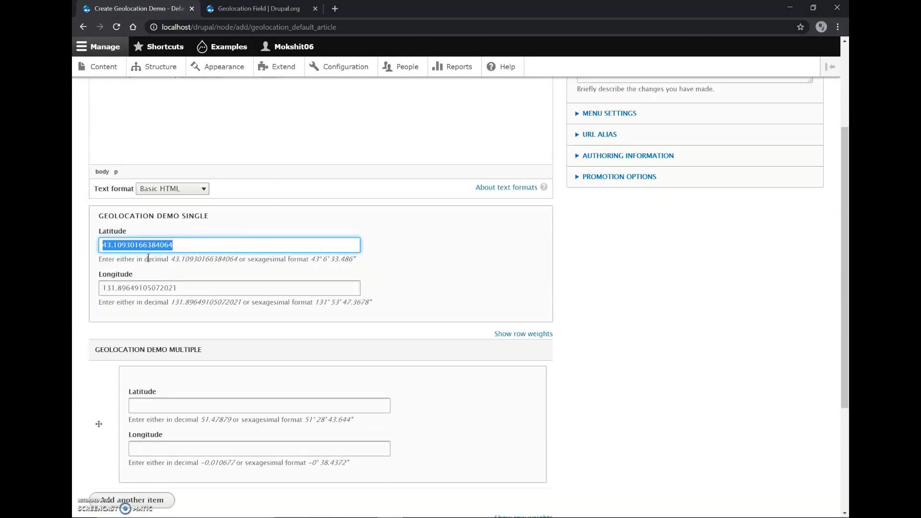
key("BackSpace")
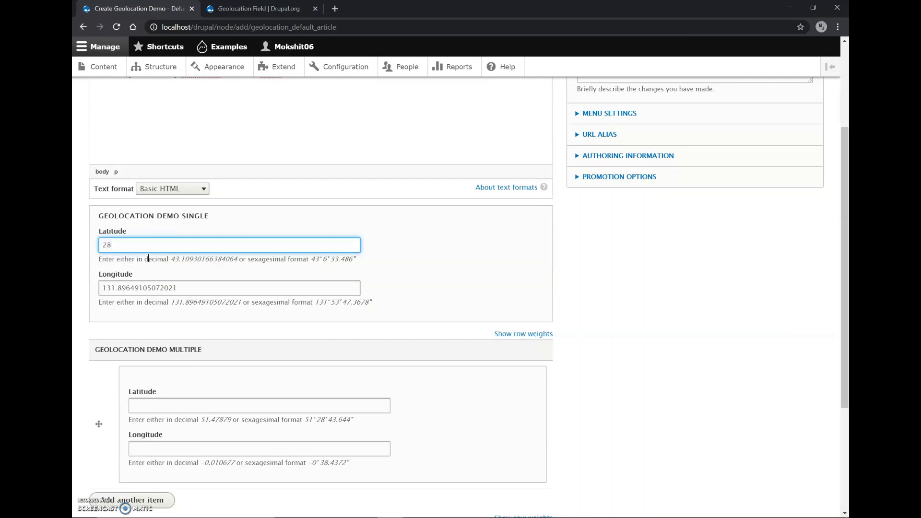
key("Tab")
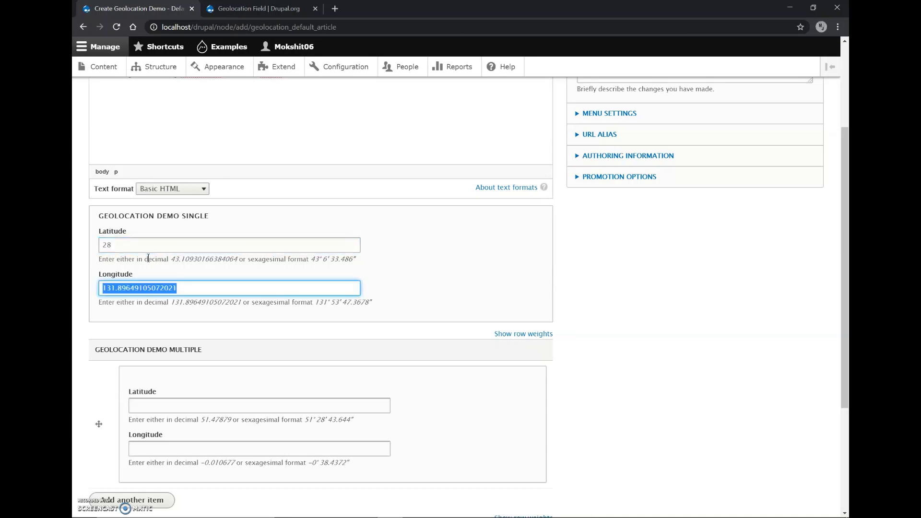
type("77")
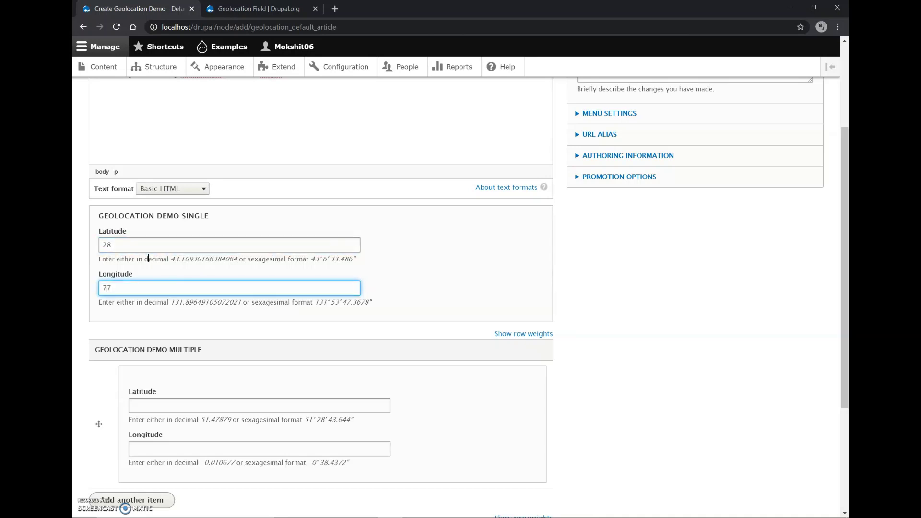
scroll(148, 259, "down", 4)
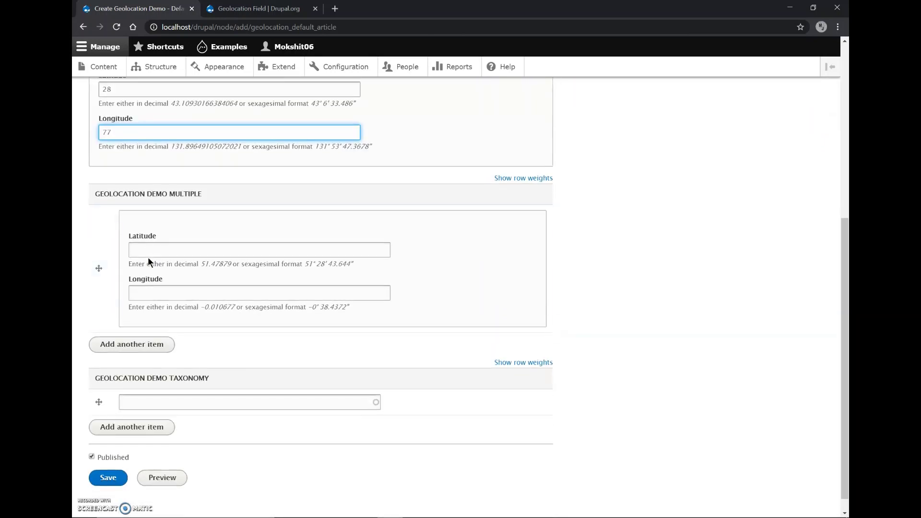
Step: Save the article and dismiss the Google Maps warning on its page
left_click(105, 466)
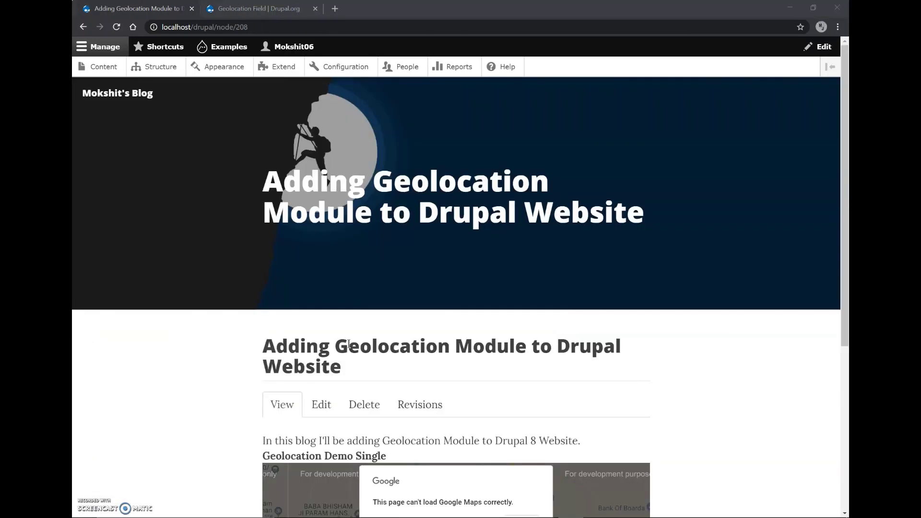
scroll(349, 343, "down", 3)
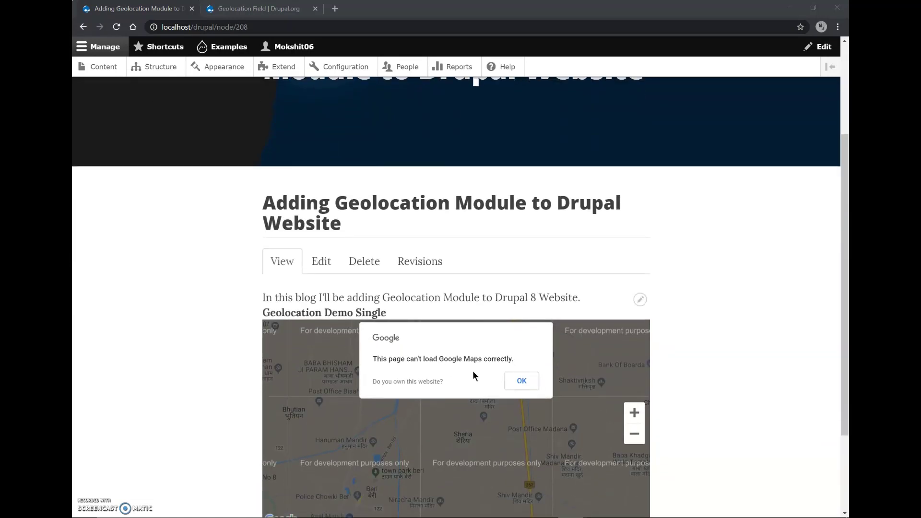
left_click(522, 381)
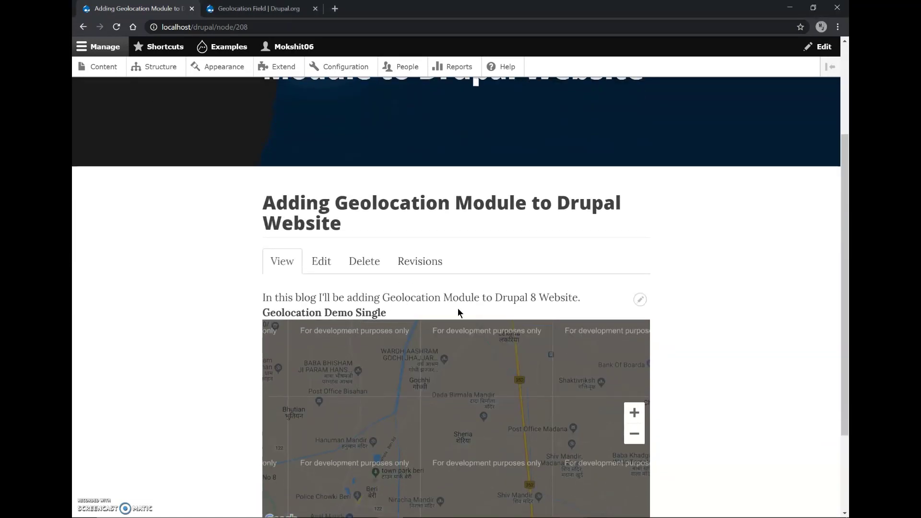
scroll(458, 309, "down", 3)
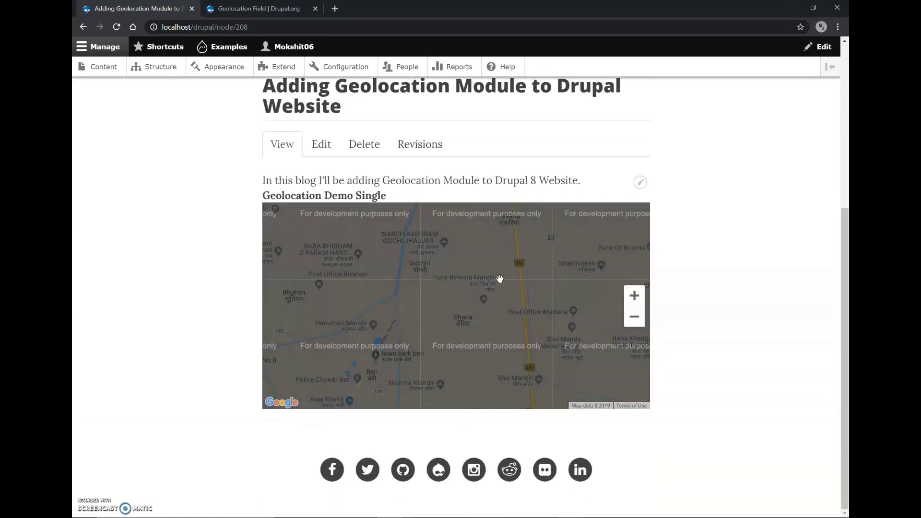
scroll(474, 289, "up", 2)
scroll(475, 289, "down", 2)
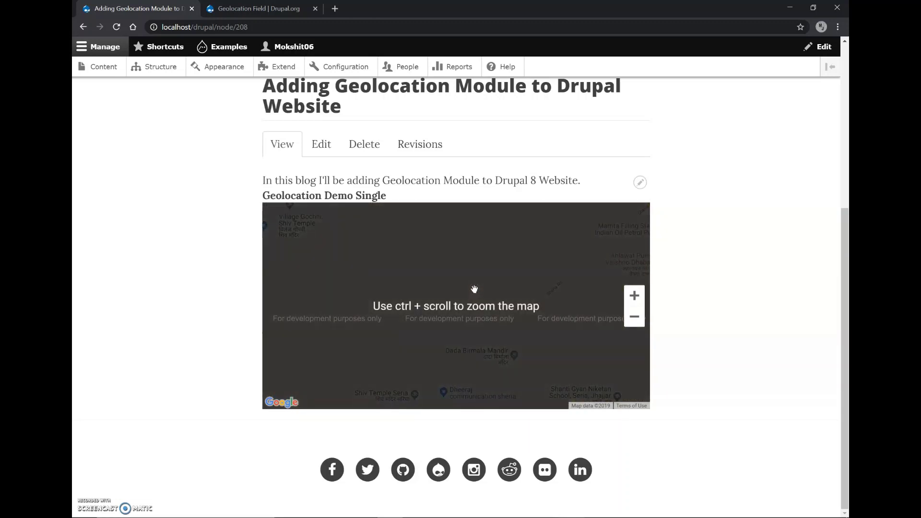
scroll(566, 300, "up", 2, "ctrl")
Step: Pan the map around the Delhi location toward the BABA BHISHAM area
left_click_drag(588, 312, 508, 283)
left_click_drag(485, 350, 474, 329)
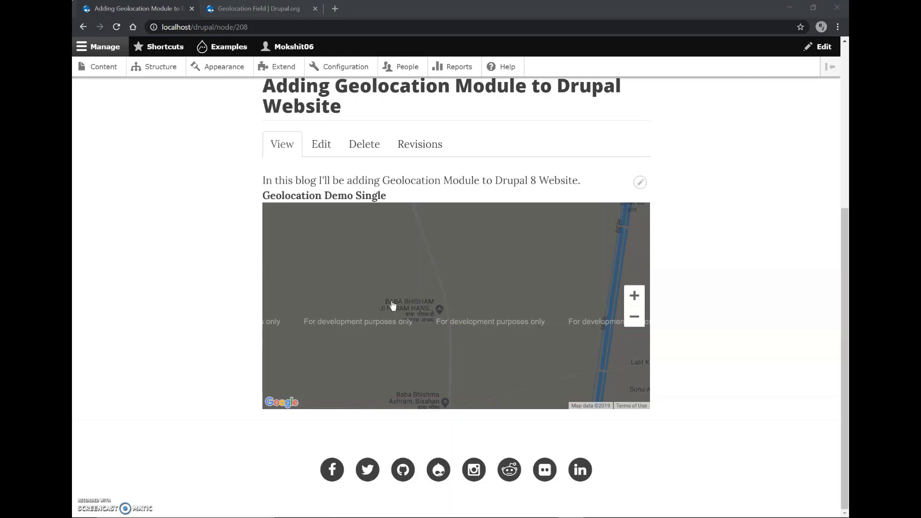
scroll(410, 324, "up", 5)
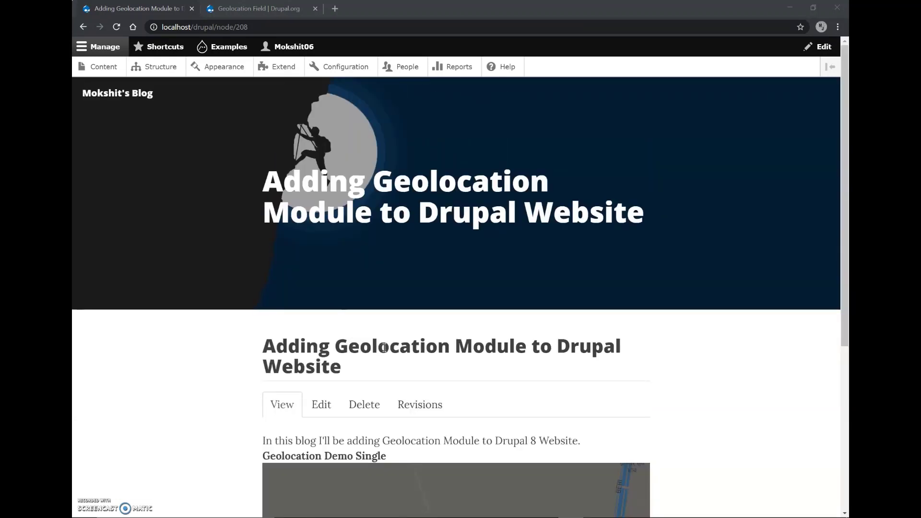
scroll(385, 347, "down", 2)
scroll(384, 347, "down", 3)
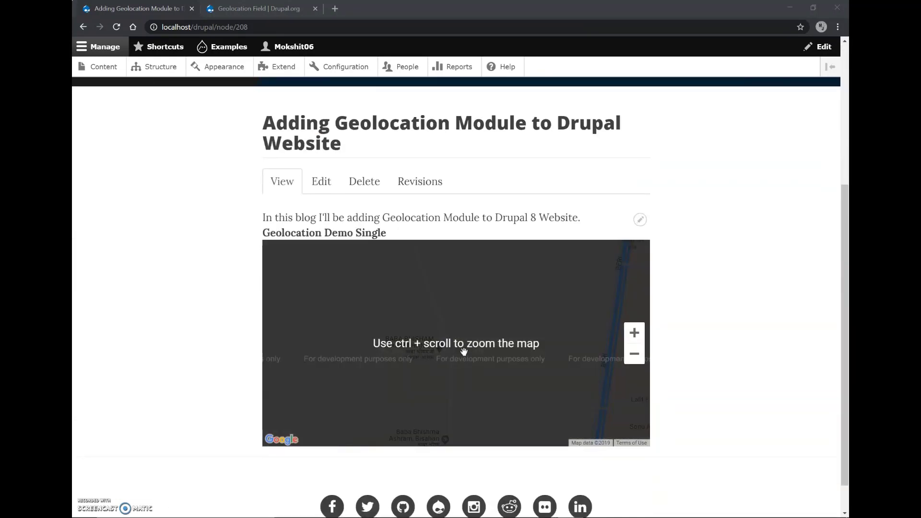